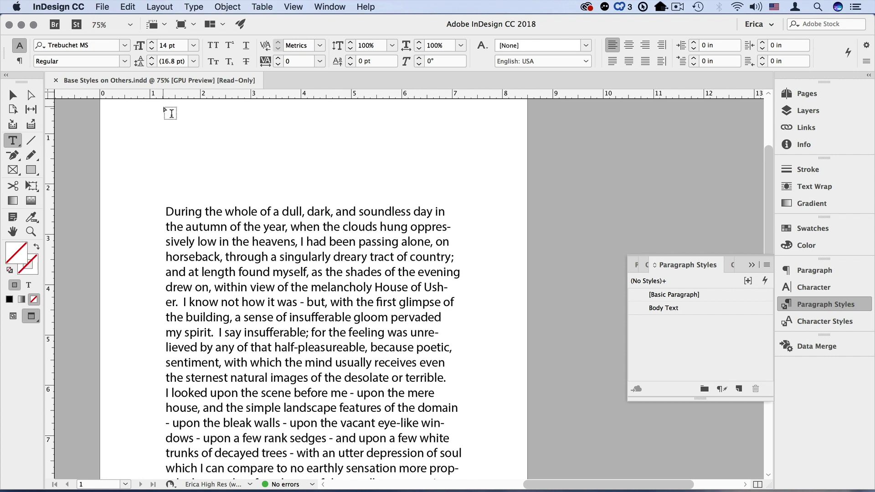
Add a header text frame reading 'This is the Header' and apply the Body Text style
drag(163, 118, 459, 158)
text(This i)
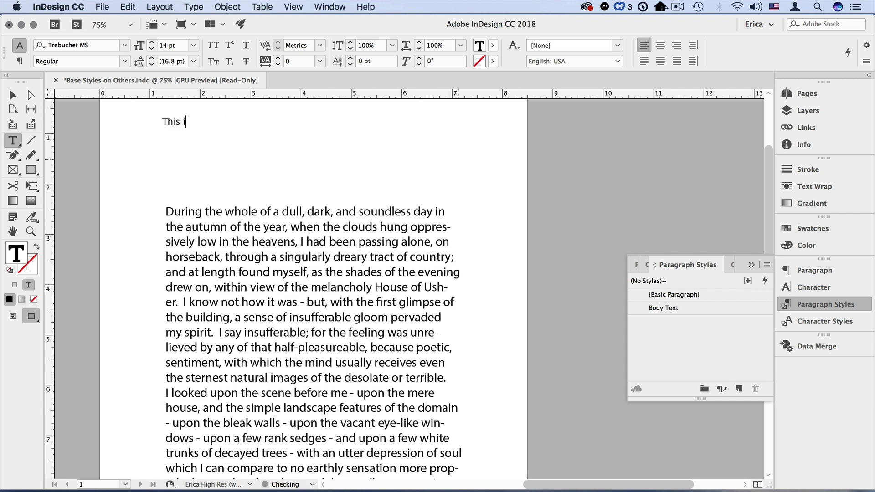
text(s the Header)
key(super+a)
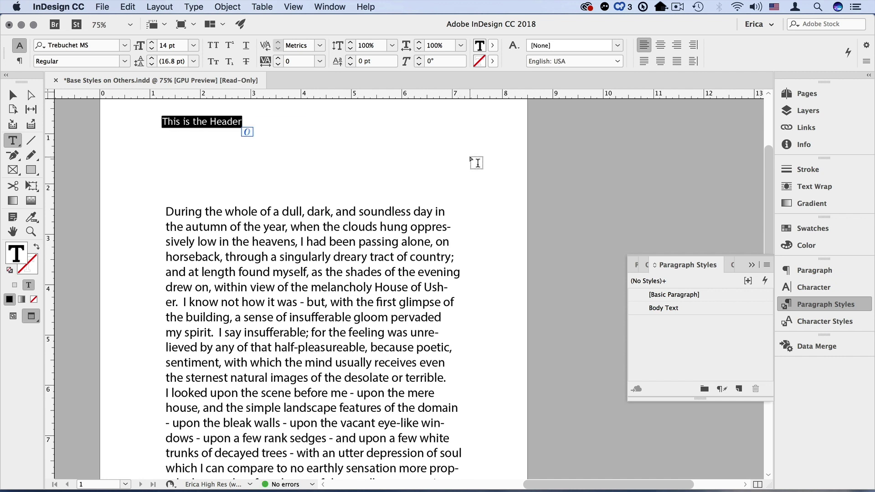
click(275, 125)
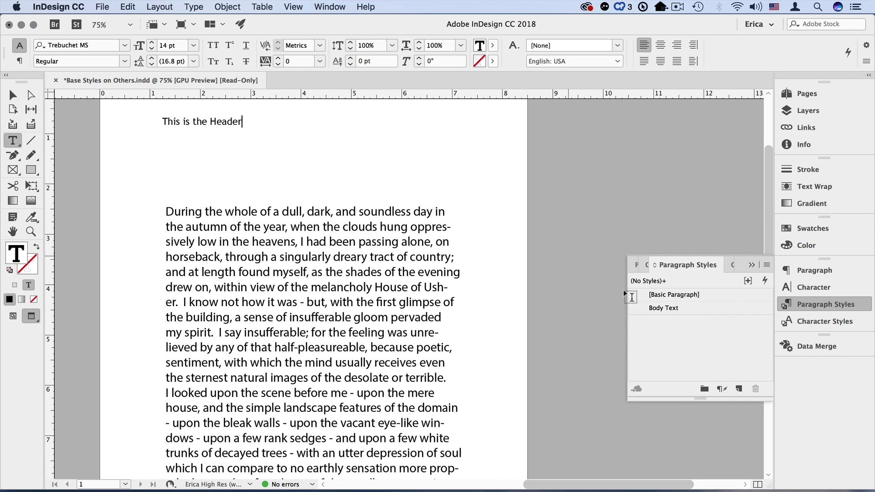
click(677, 308)
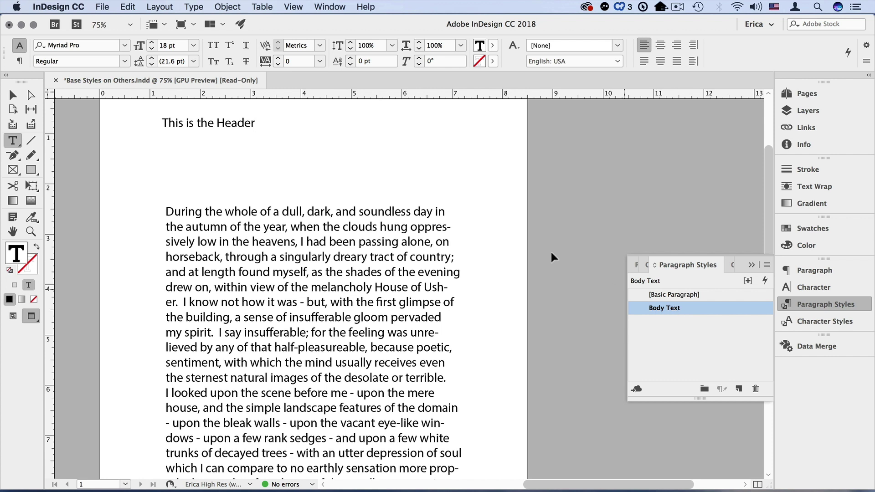
Format the header as 36 pt, Bold and all caps
key(super+a)
click(140, 47)
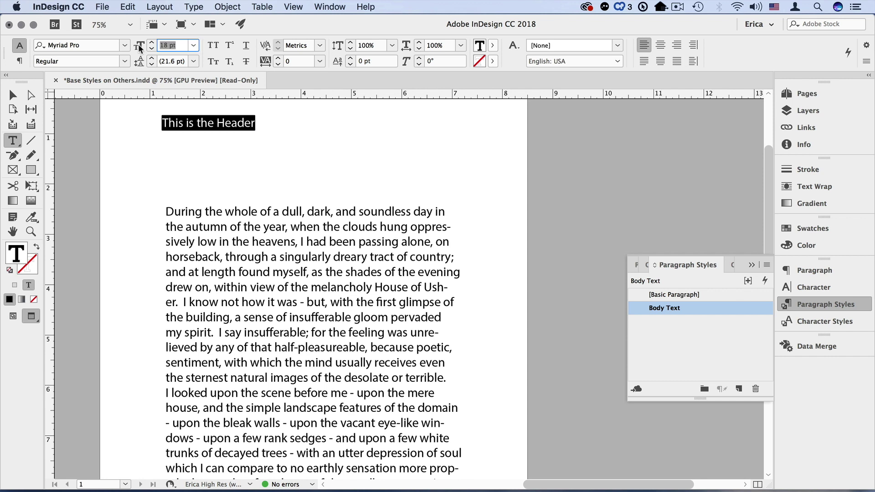
text(36)
key(Return)
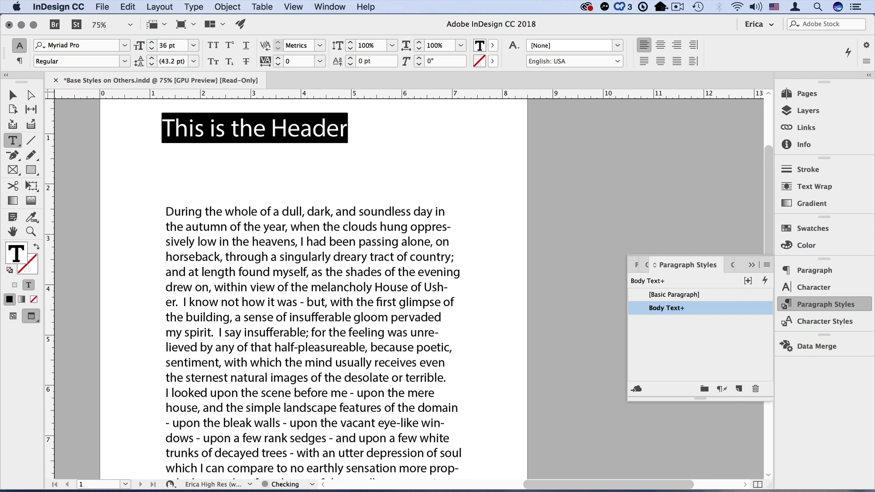
key(super+shift+b)
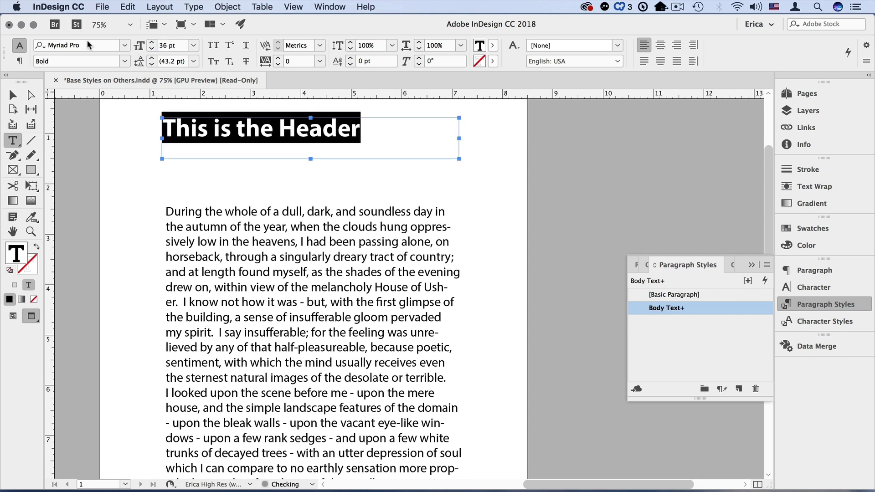
click(125, 61)
click(125, 62)
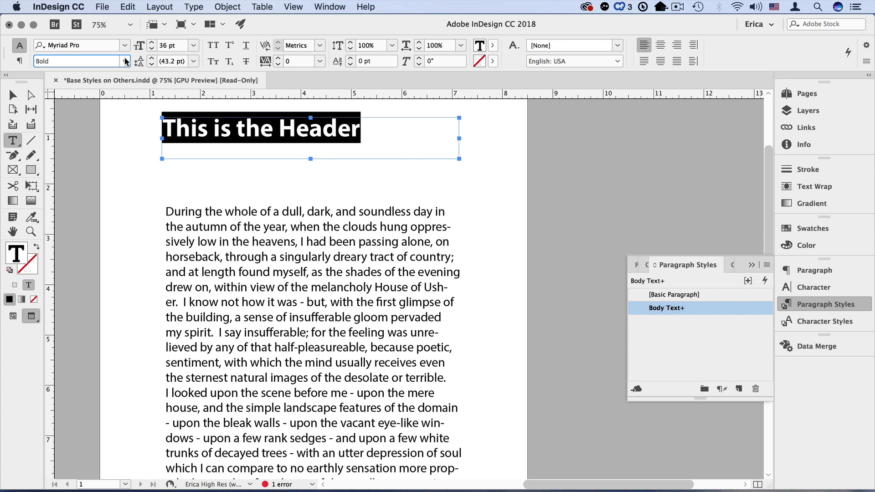
key(super+shift+k)
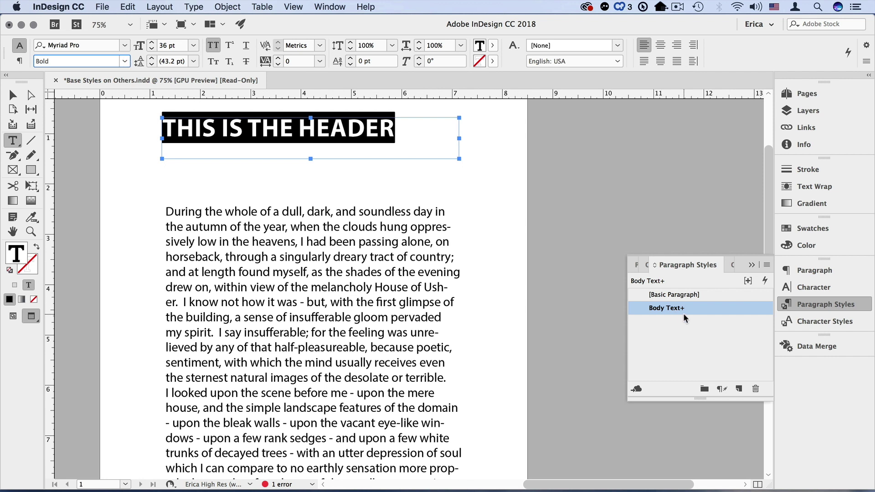
mouse_move(684, 309)
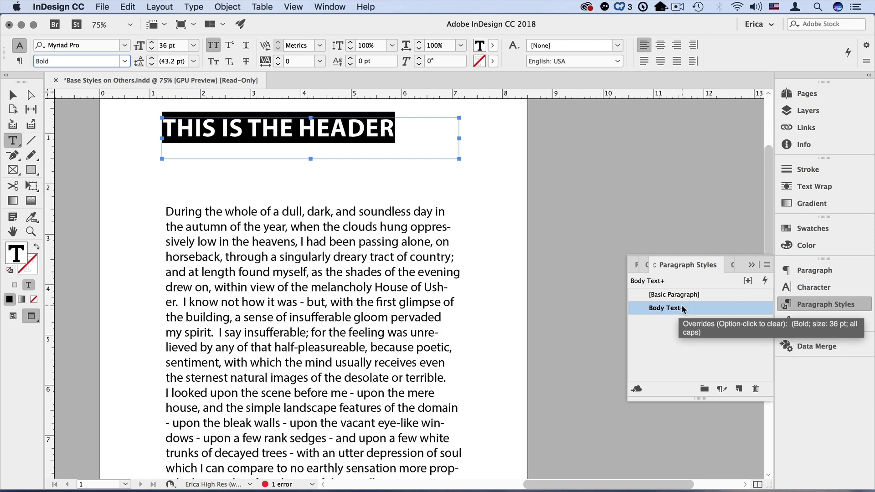
Save the header's formatting as a new paragraph style named 'Header'
alt+click(739, 389)
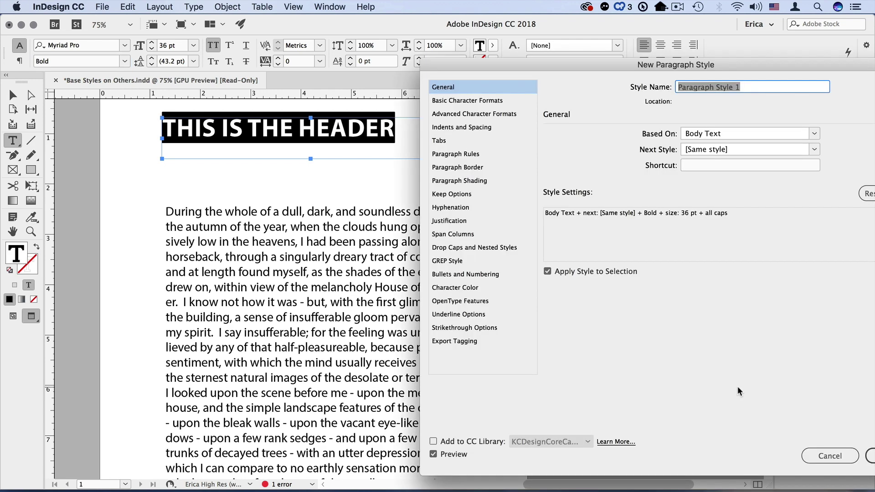
drag(604, 66, 552, 55)
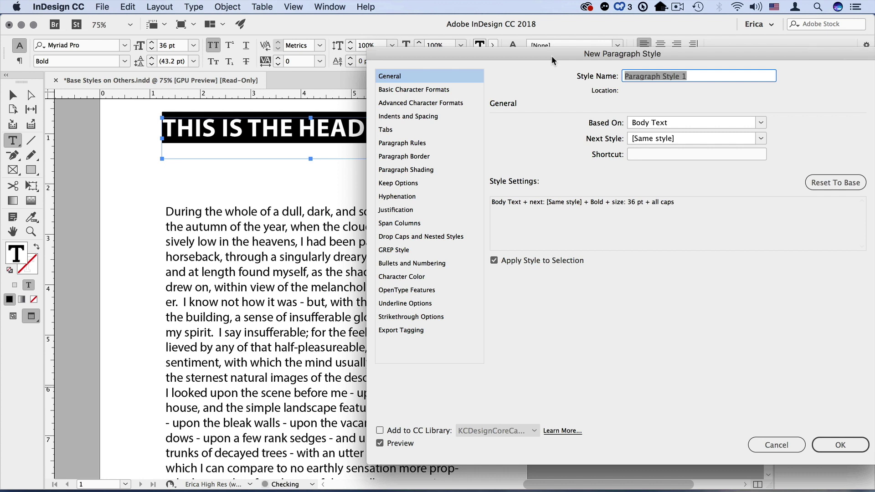
text(Header)
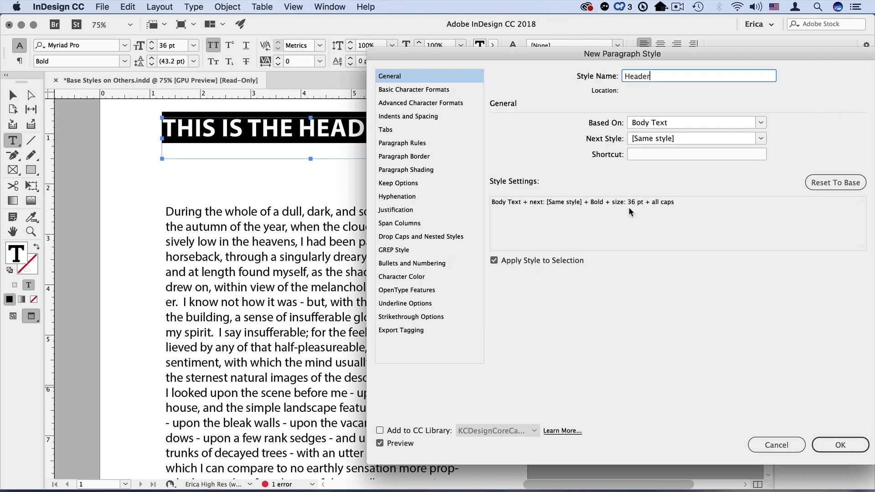
click(824, 444)
click(844, 445)
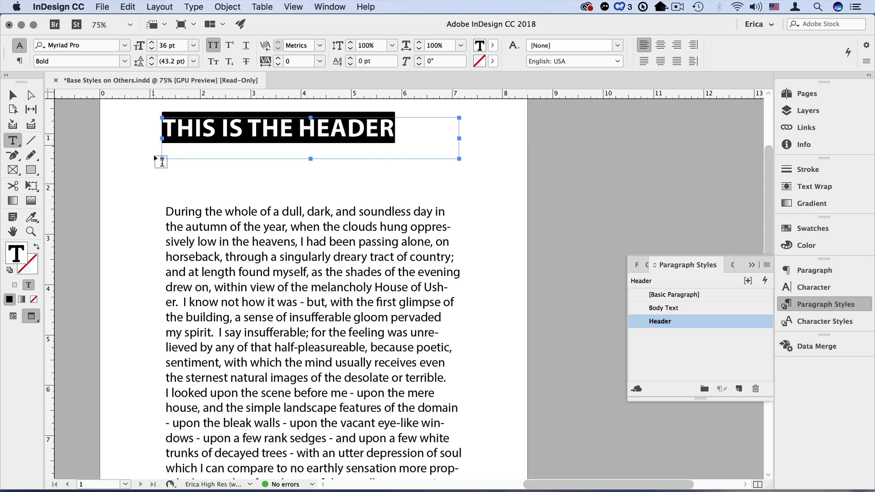
Add a subtitle frame reading 'This is the subtitle' and apply the Body Text style
drag(163, 165, 390, 196)
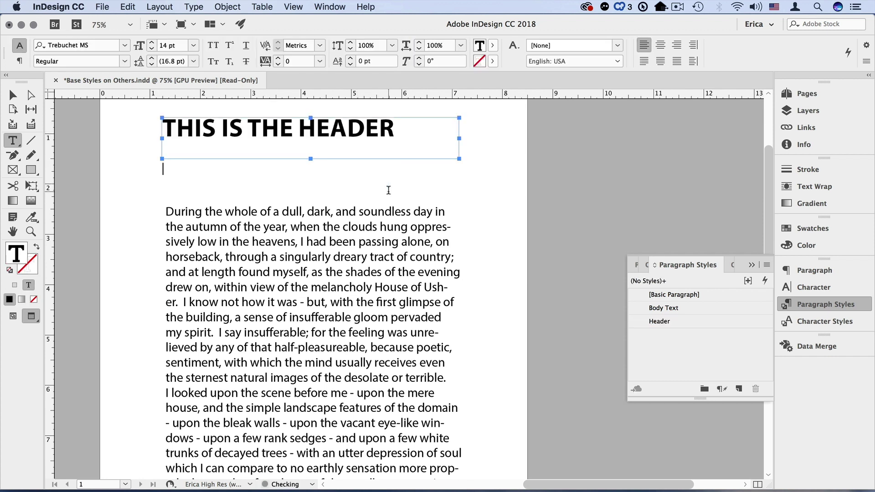
text(This is the subtitle)
key(super+a)
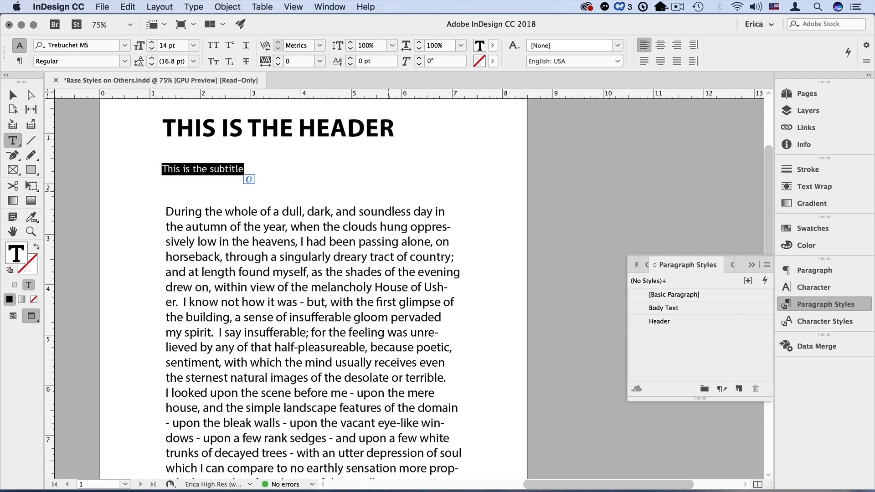
click(676, 309)
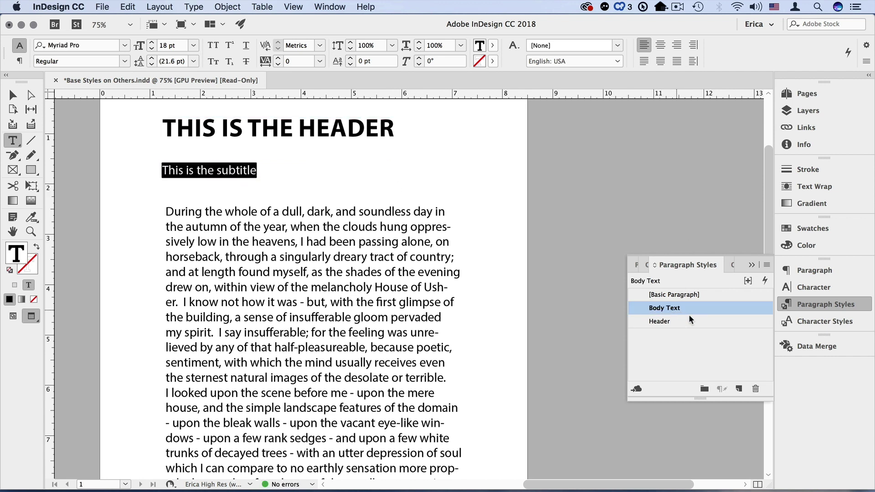
Create a 'Subhead' paragraph style with Italic font style and 22 pt size
alt+click(738, 389)
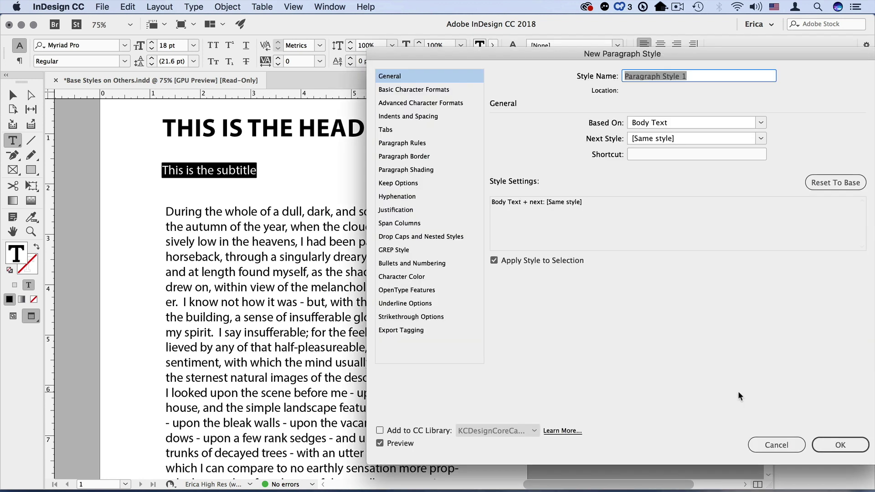
text(Subhead)
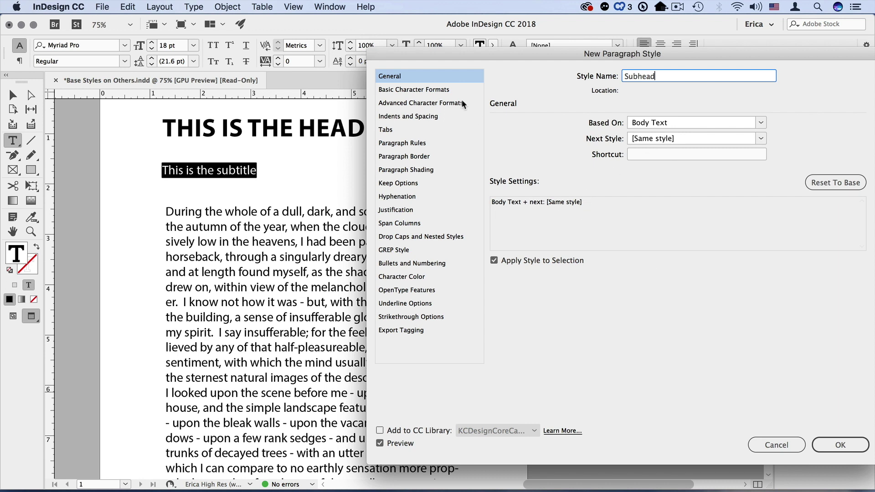
click(449, 91)
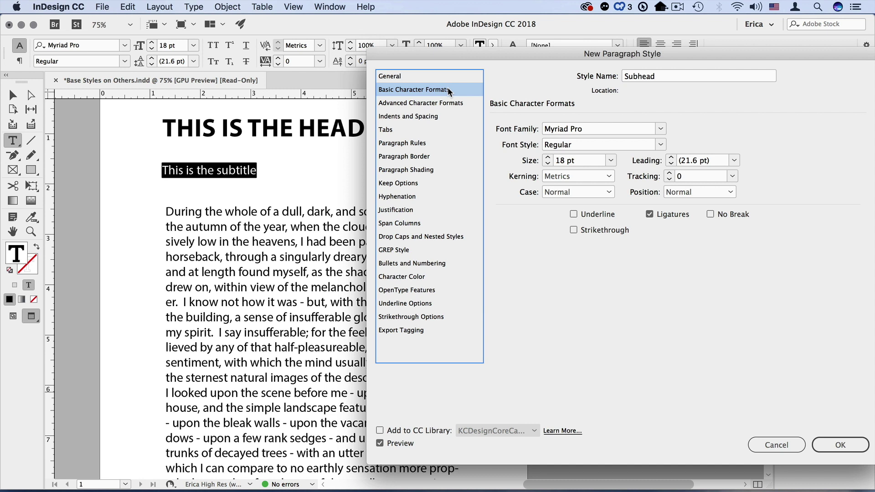
double_click(562, 145)
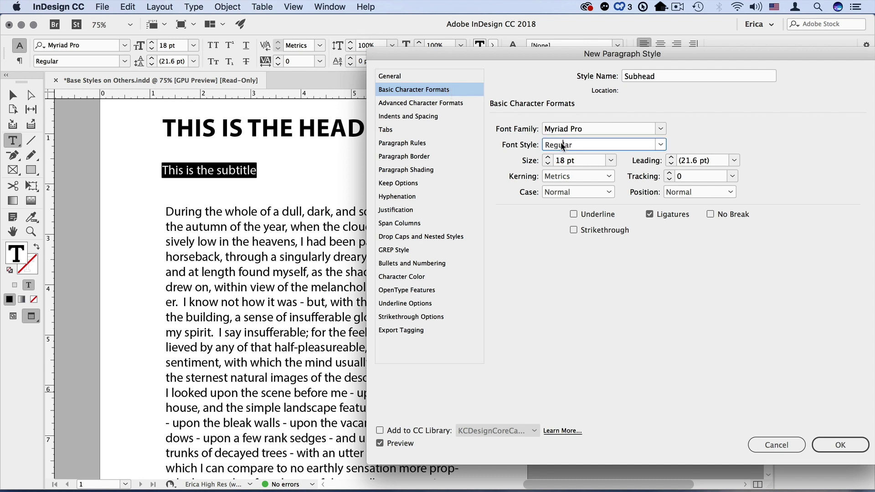
text(Italic)
click(548, 158)
click(547, 157)
click(547, 157)
click(548, 157)
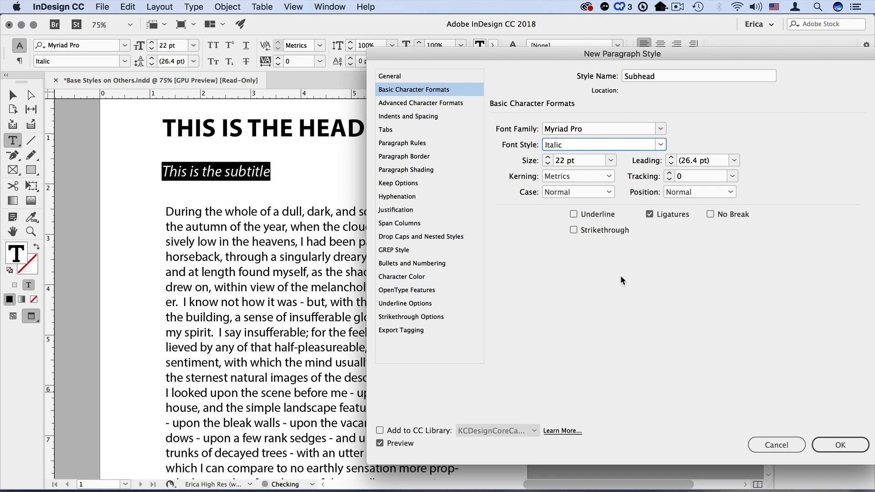
click(412, 75)
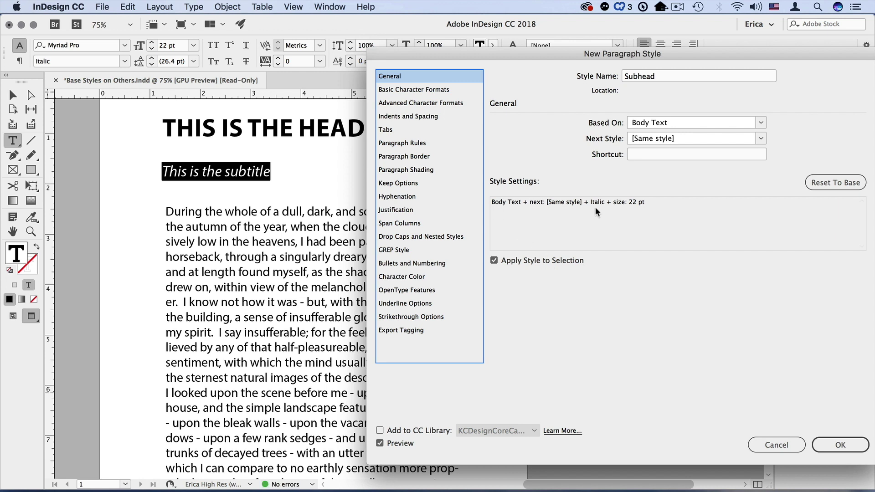
click(836, 449)
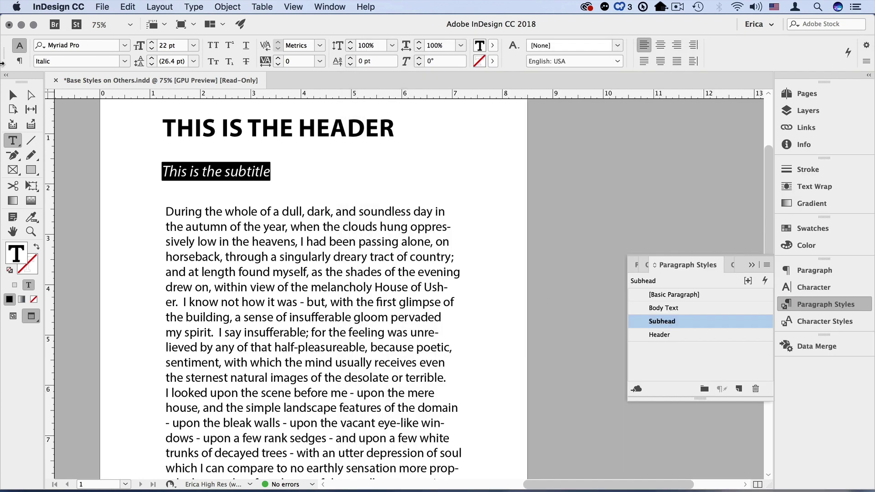
With nothing selected, change the Body Text style's font family to Palatino
click(13, 95)
click(564, 240)
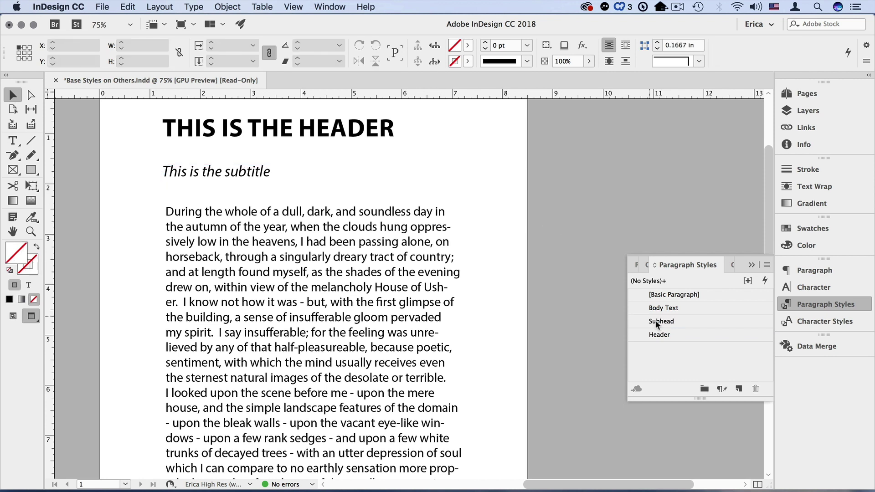
double_click(677, 311)
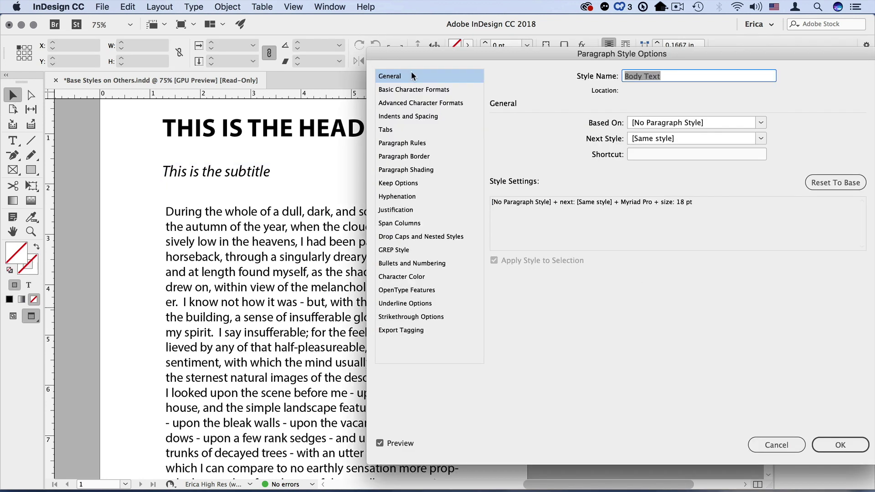
click(420, 89)
triple_click(561, 132)
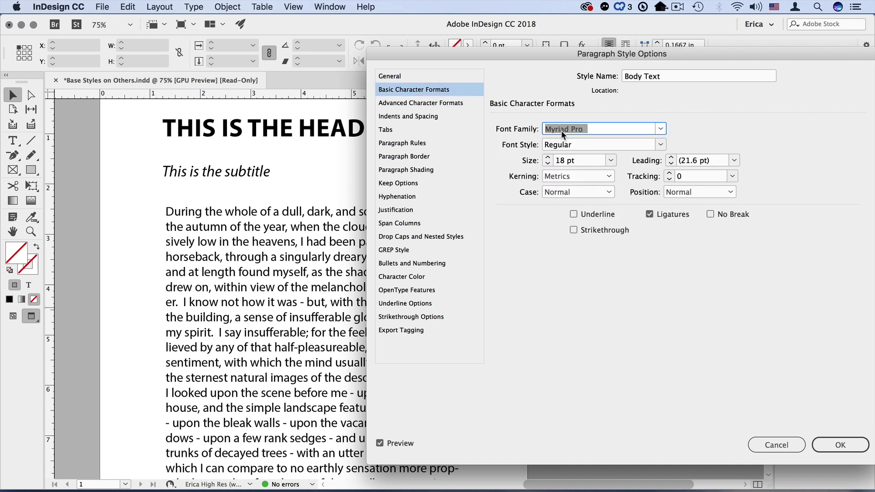
text(Palatino)
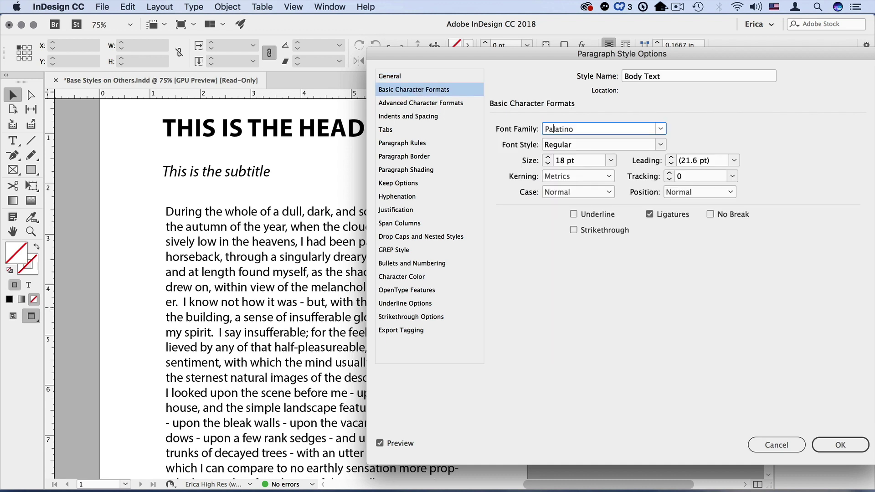
key(super+z)
key(Tab)
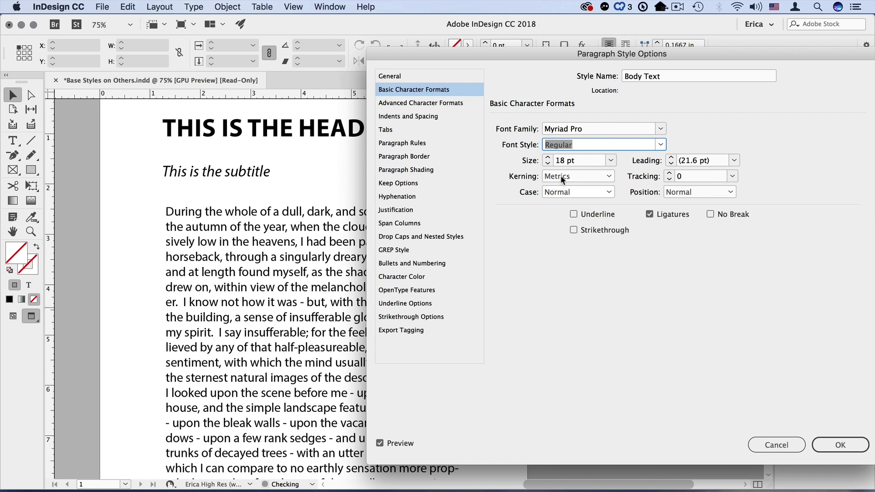
triple_click(560, 129)
text(Palatino)
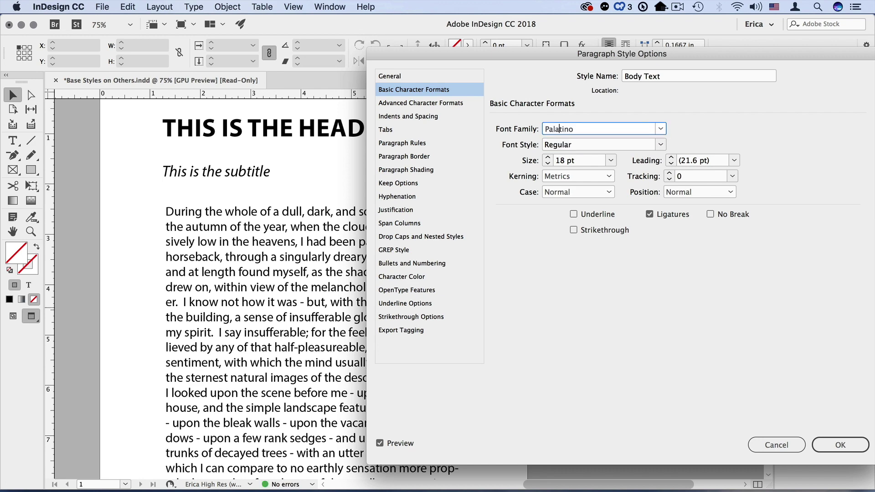
key(Tab)
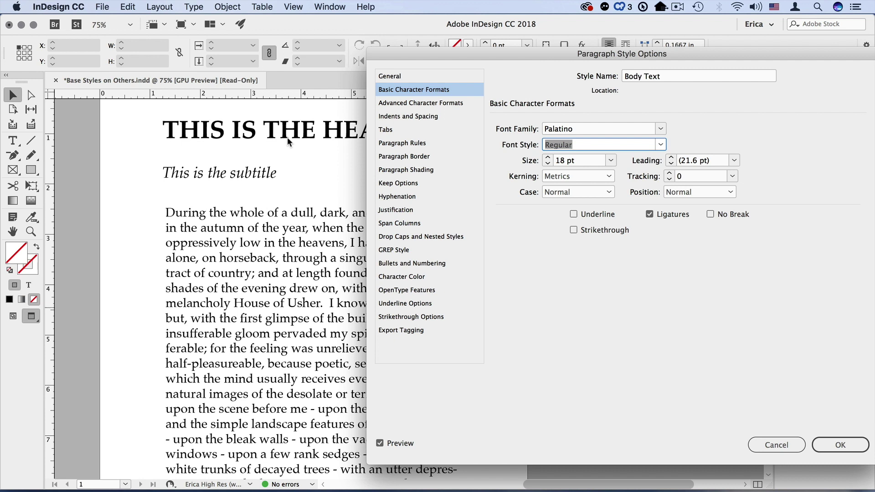
click(821, 440)
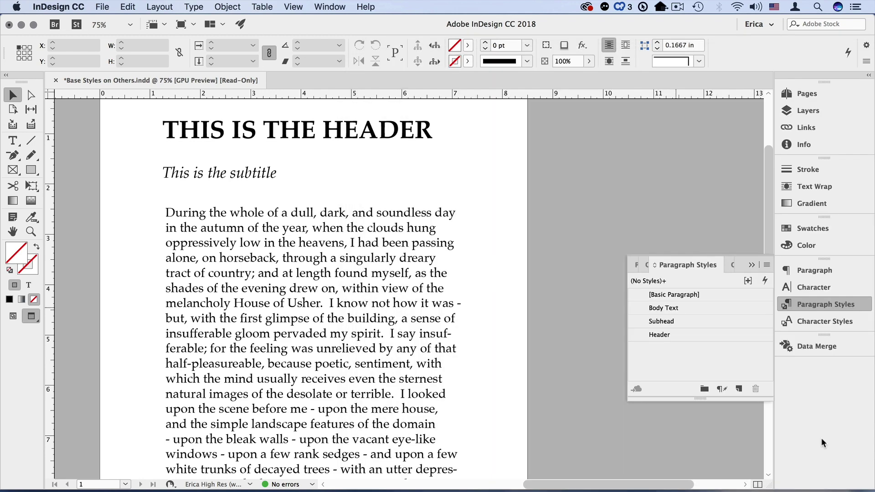